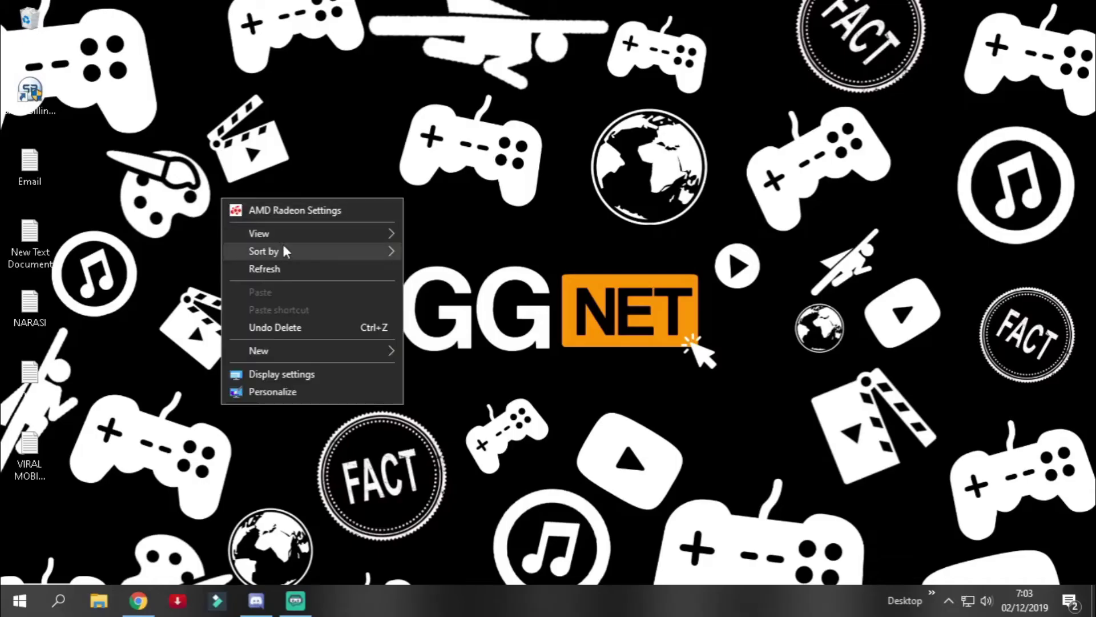
# Refresh the desktop, try launching Adobe Photoshop, and dismiss the scratch-disks-full error.
pyautogui.click(293, 259)
pyautogui.rightClick(246, 224)
pyautogui.click(289, 292)
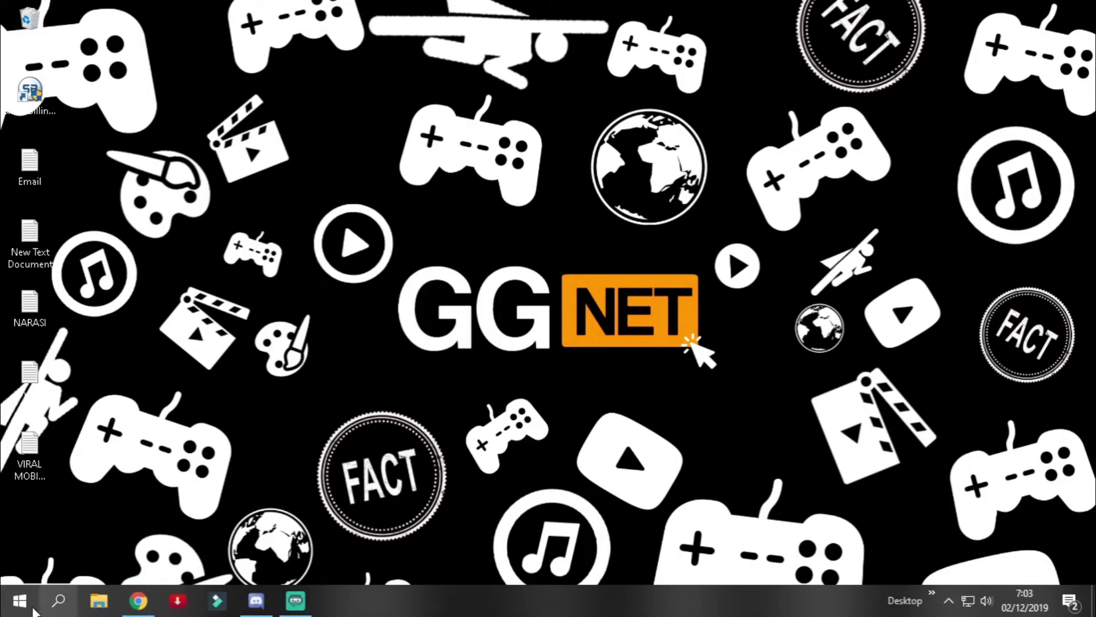
pyautogui.click(14, 614)
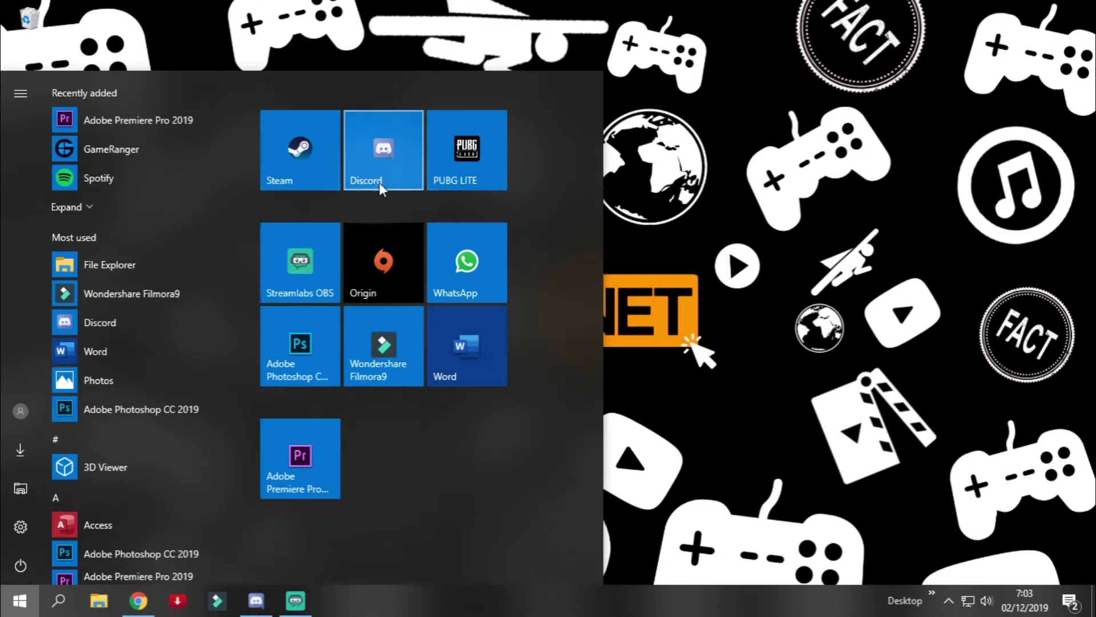
pyautogui.click(300, 365)
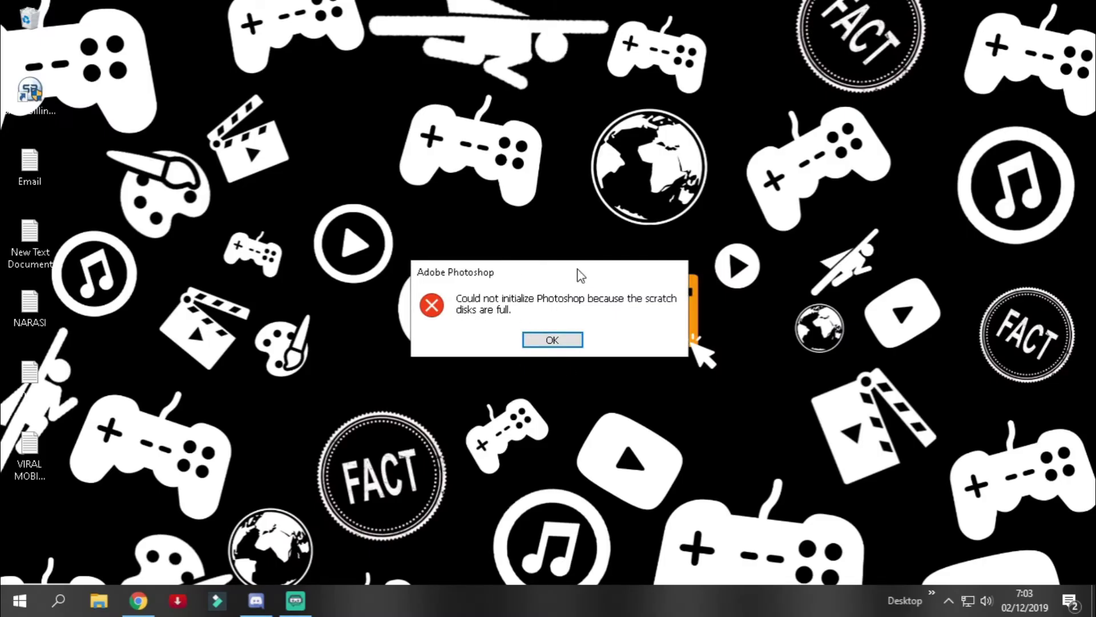
pyautogui.click(559, 339)
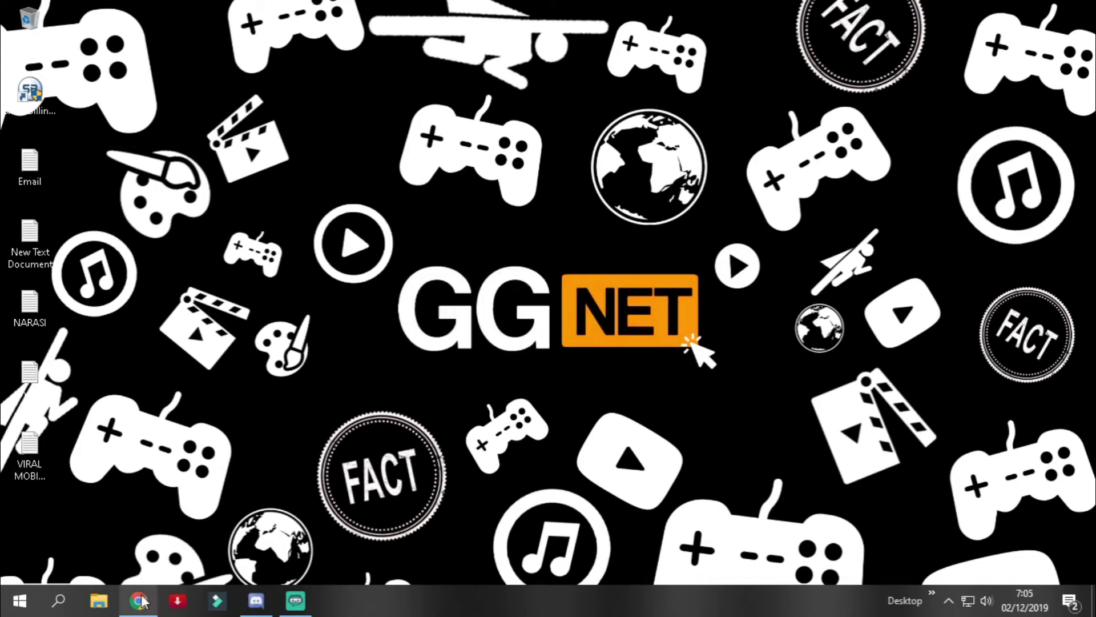
# Check the nearly full Local Disk (C:) under This PC in File Explorer.
pyautogui.click(108, 605)
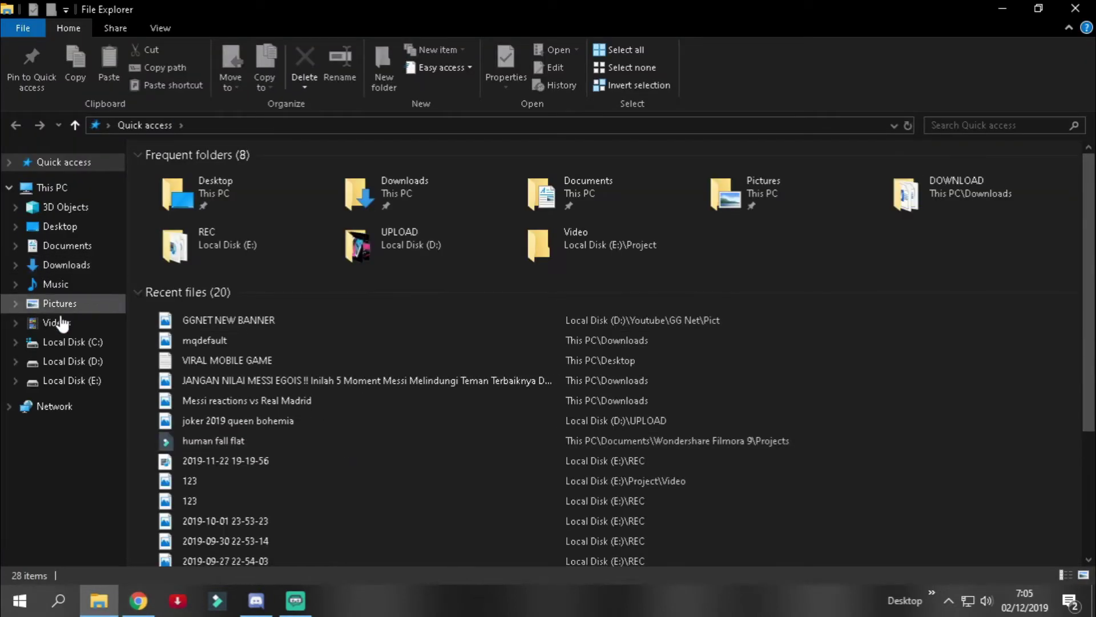
pyautogui.click(80, 193)
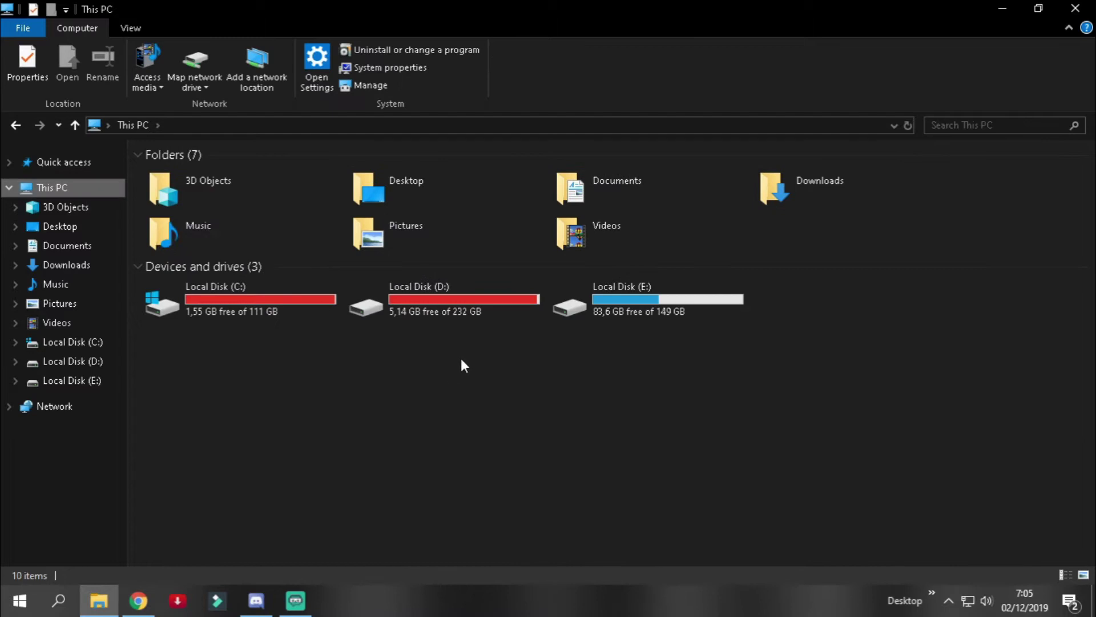
pyautogui.moveTo(243, 345); pyautogui.dragTo(214, 385)
pyautogui.click(224, 303)
pyautogui.click(251, 379)
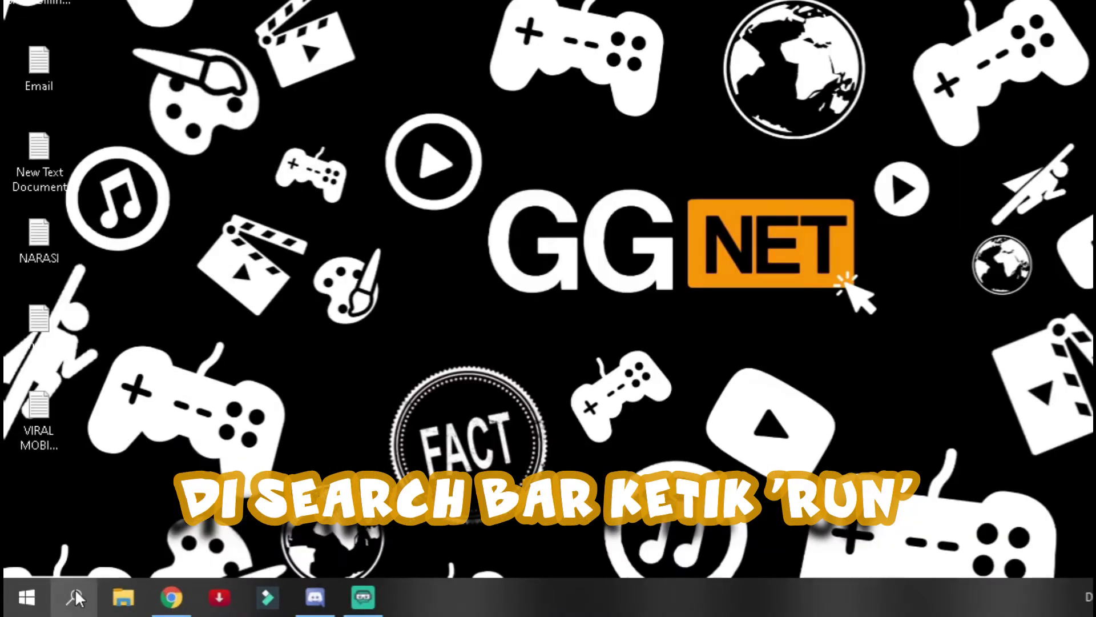
# Find Run through Windows search and enter 'temp' to open C:\Windows\Temp.
pyautogui.click(58, 599)
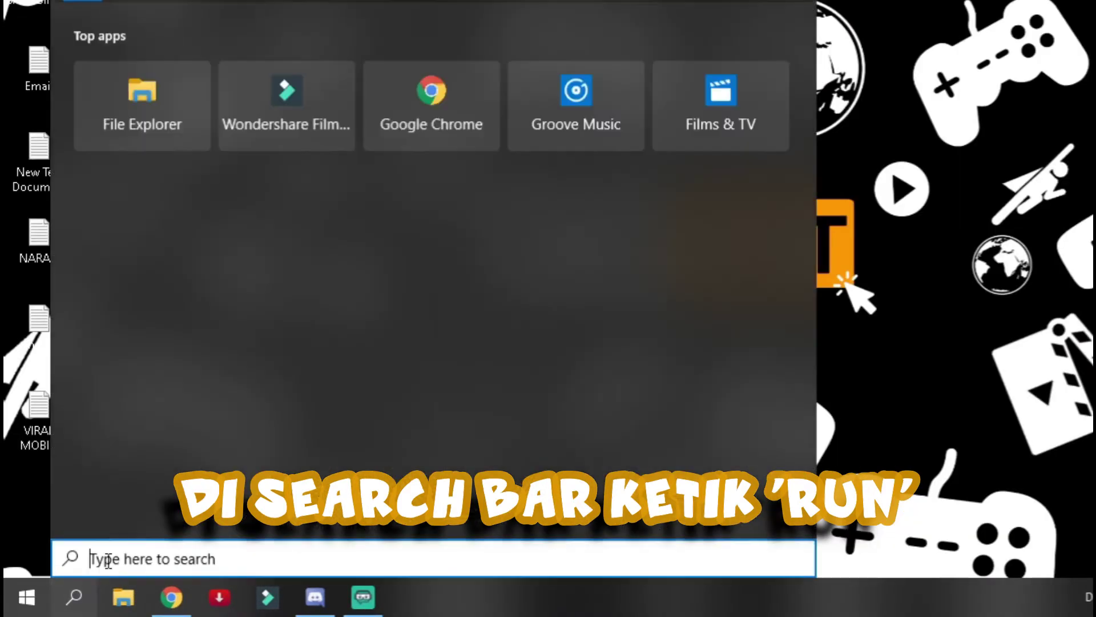
pyautogui.write('run')
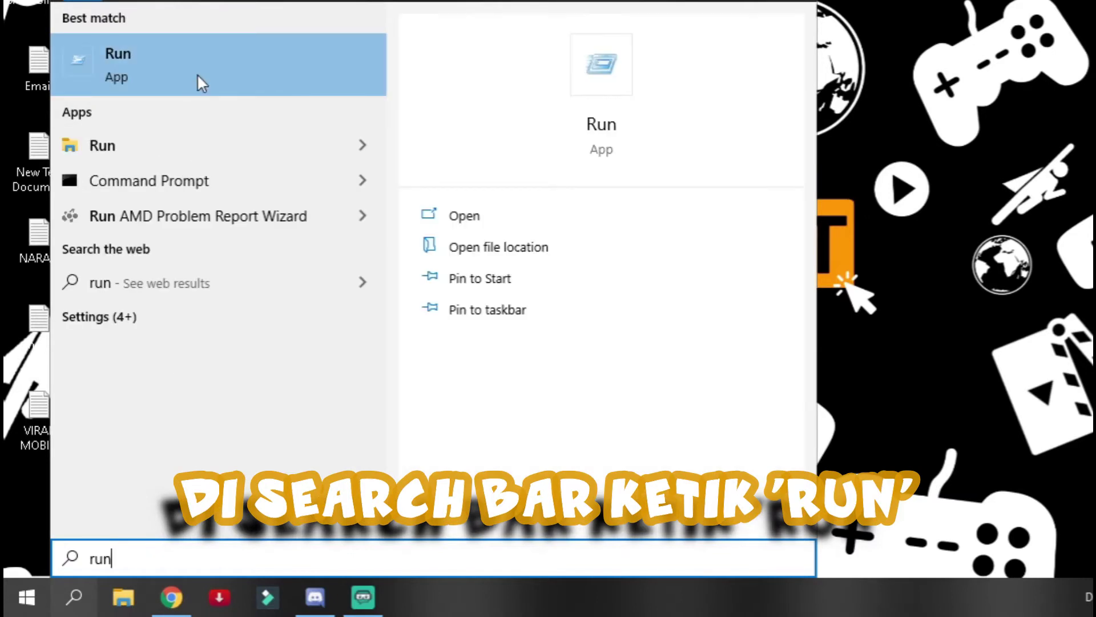
pyautogui.rightClick(161, 178)
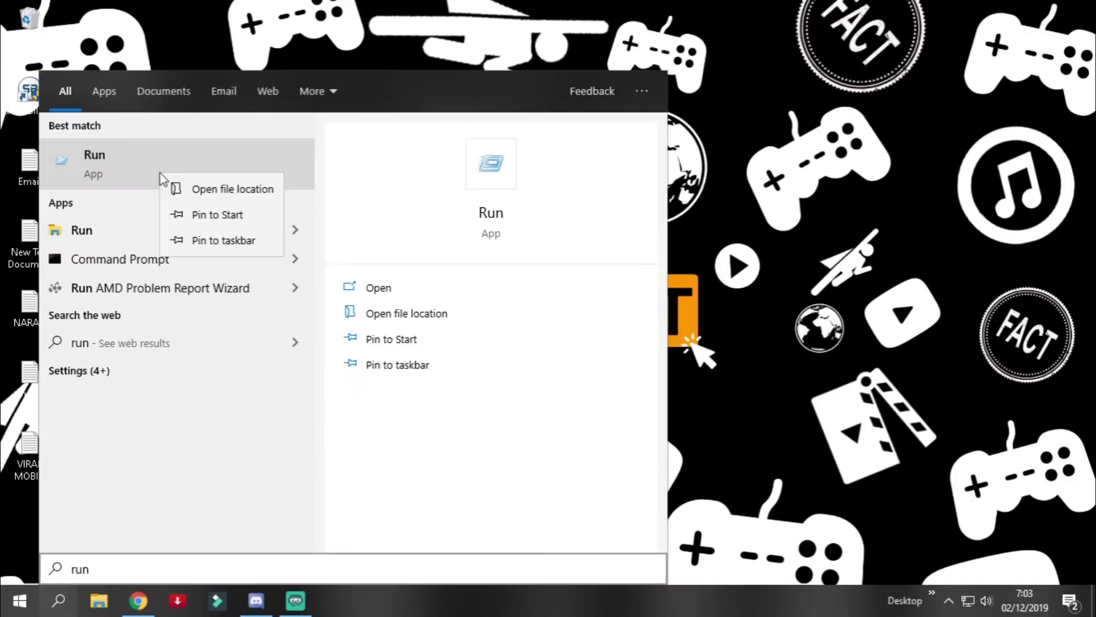
pyautogui.click(239, 159)
pyautogui.write('temp')
pyautogui.press('Return')
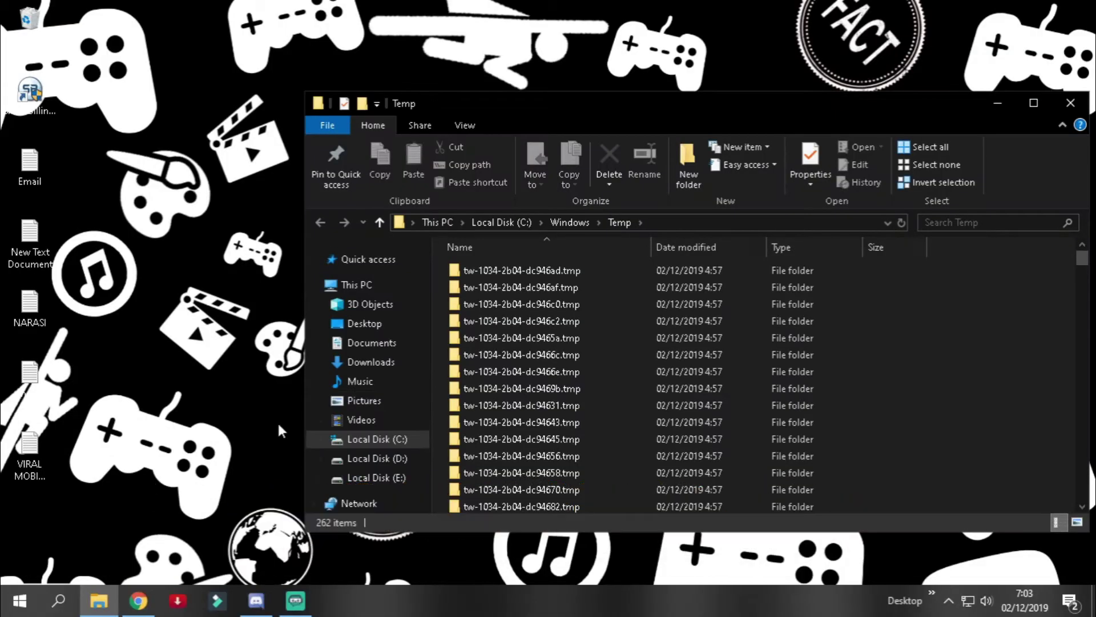
# Maximize the Temp window and select all 262 items.
pyautogui.hotkey('ctrl', 'a')
pyautogui.click(756, 352)
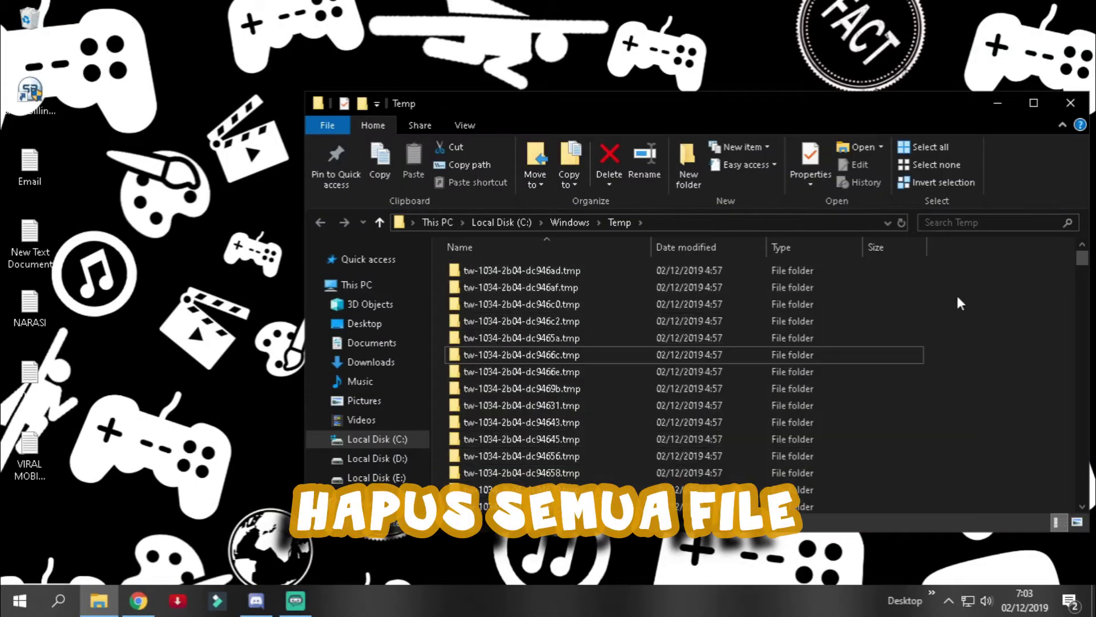
pyautogui.doubleClick(906, 101)
pyautogui.moveTo(656, 197); pyautogui.dragTo(349, 297)
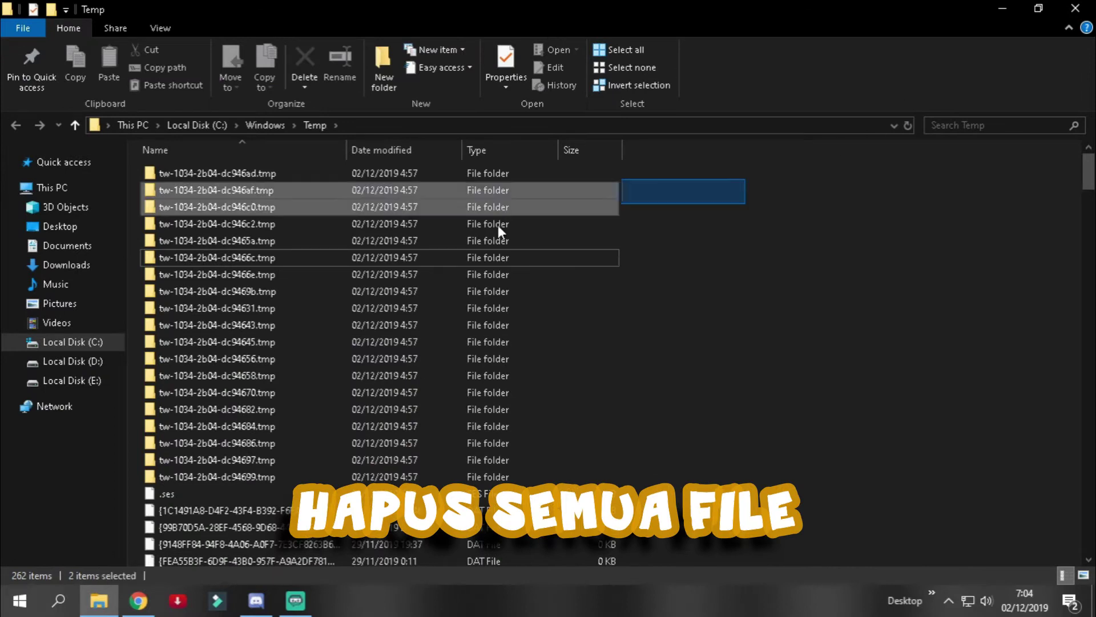
pyautogui.moveTo(687, 171)
pyautogui.mouseDown()
pyautogui.moveTo(274, 311)
pyautogui.moveTo(201, 571)
pyautogui.moveTo(193, 555)
pyautogui.mouseUp()
# Delete the selected items, skip the in-use file, and close the Temp window.
pyautogui.rightClick(471, 276)
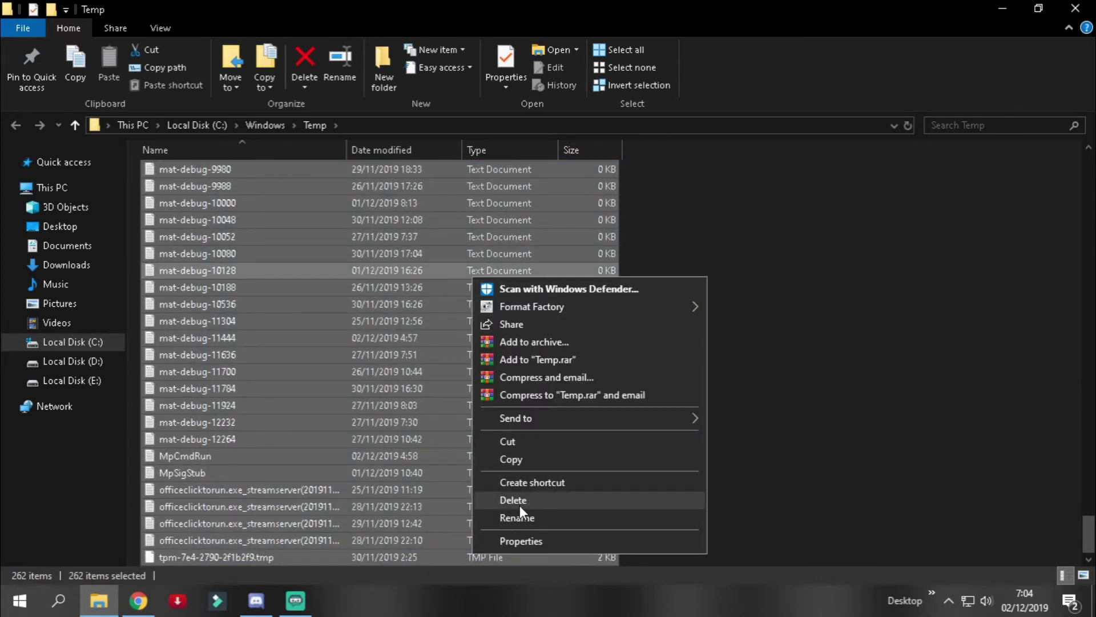
pyautogui.click(520, 503)
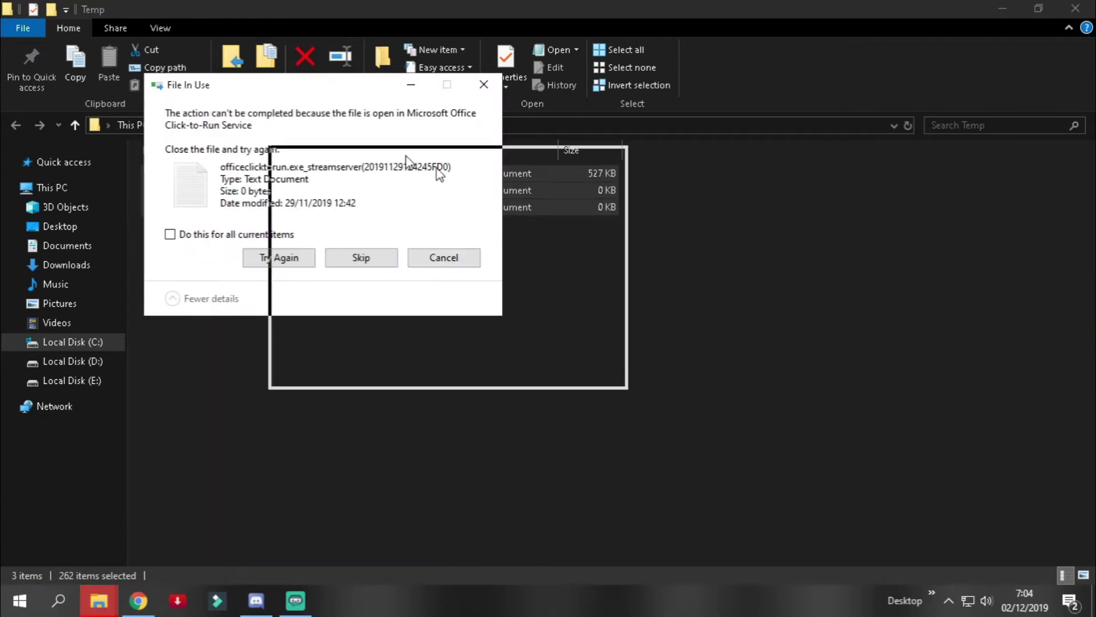
pyautogui.moveTo(281, 84); pyautogui.dragTo(522, 198)
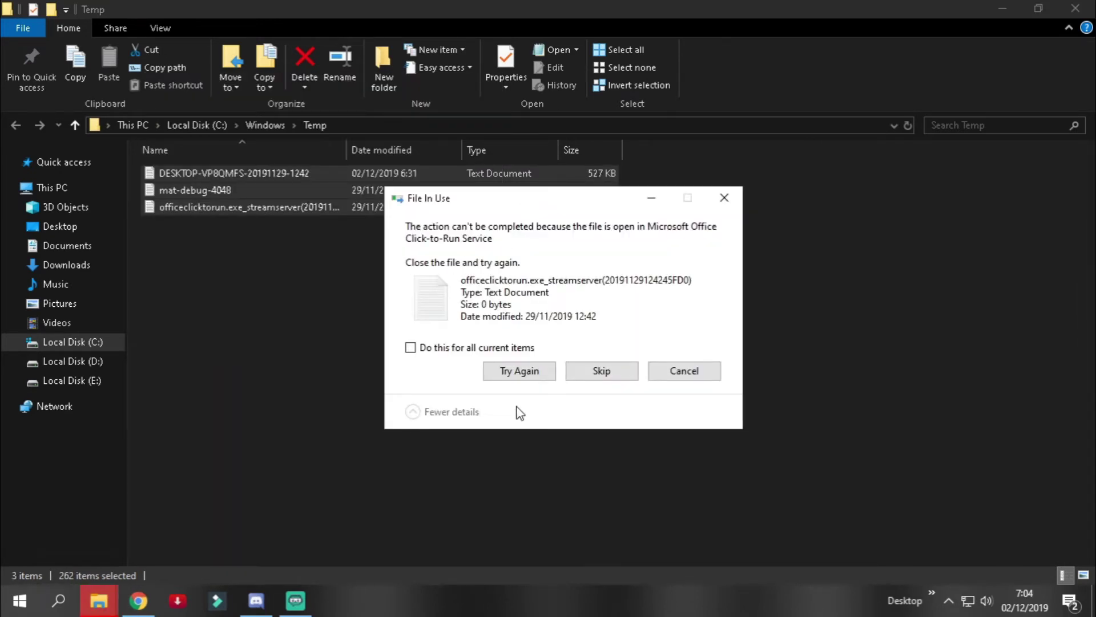
pyautogui.click(628, 375)
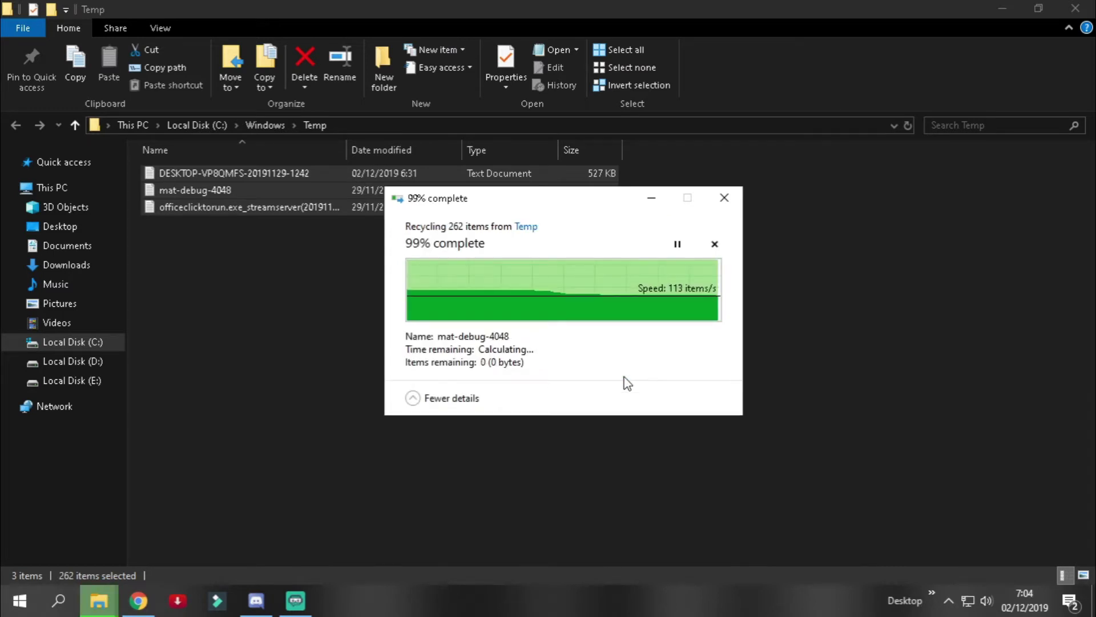
pyautogui.click(624, 372)
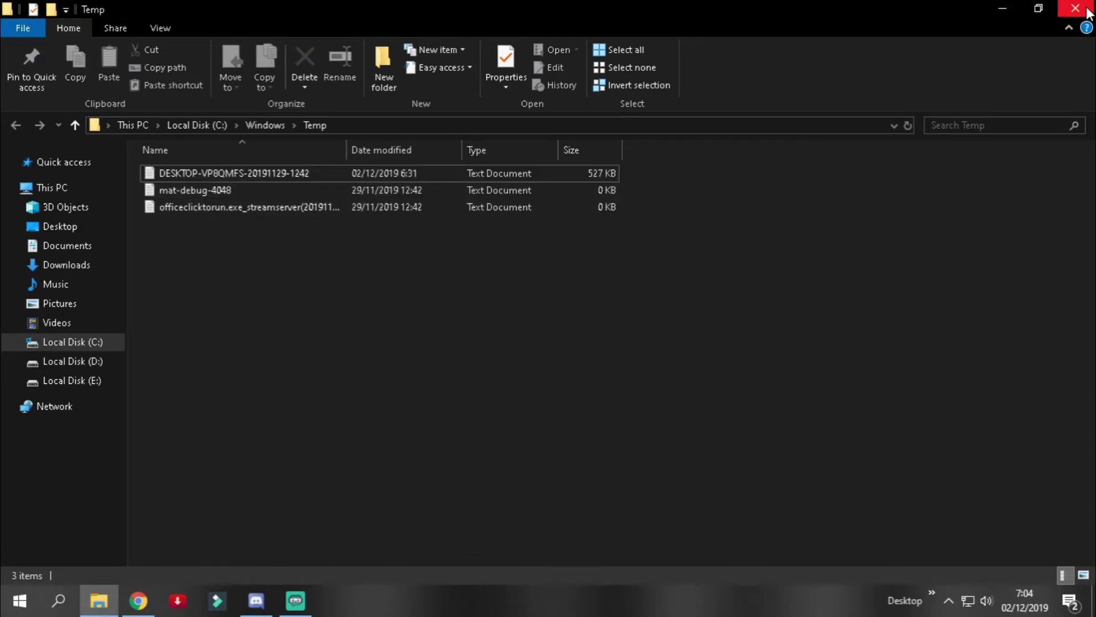
pyautogui.click(1075, 8)
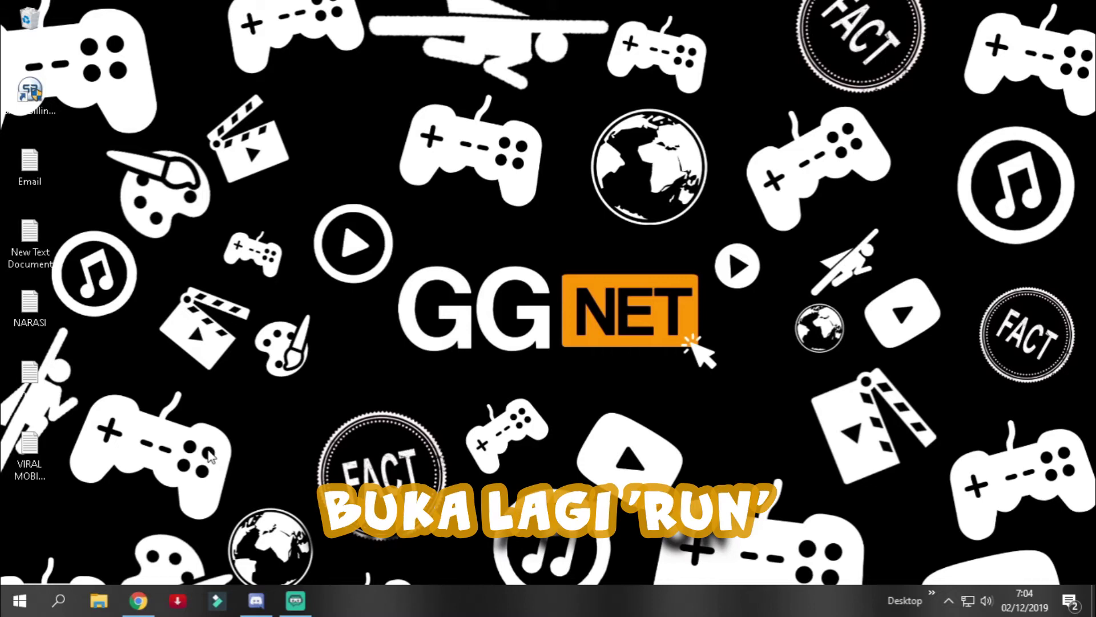
# Enter %temp% in the Run dialog to open AppData\Local\Temp with 166 items.
pyautogui.press('super+r')
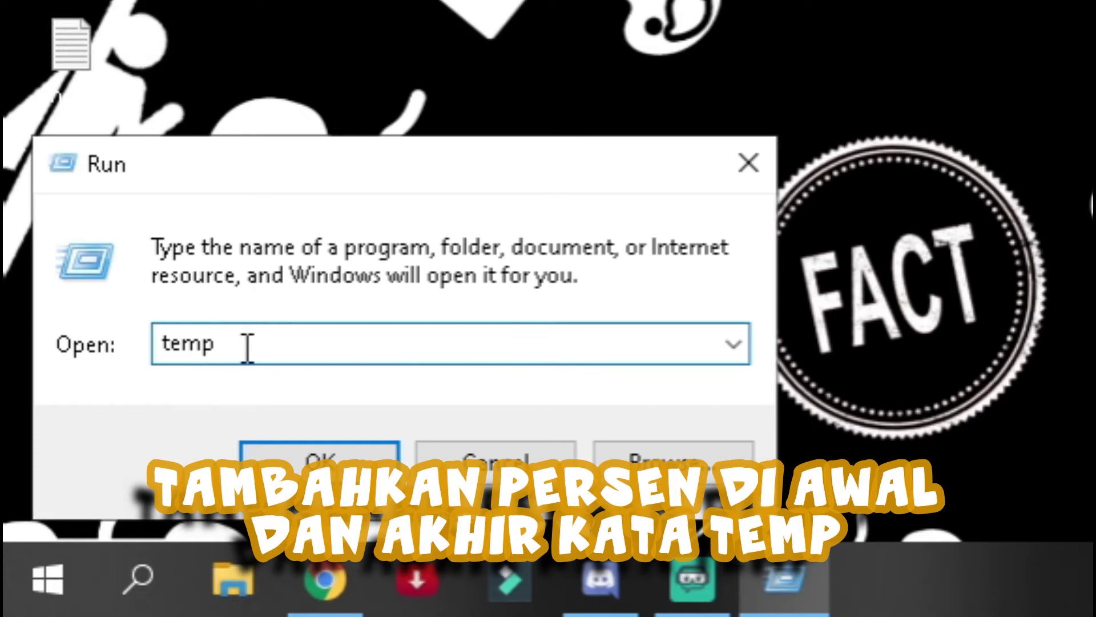
pyautogui.write('%')
pyautogui.click(170, 345)
pyautogui.write('%')
pyautogui.click(291, 354)
pyautogui.press('Return')
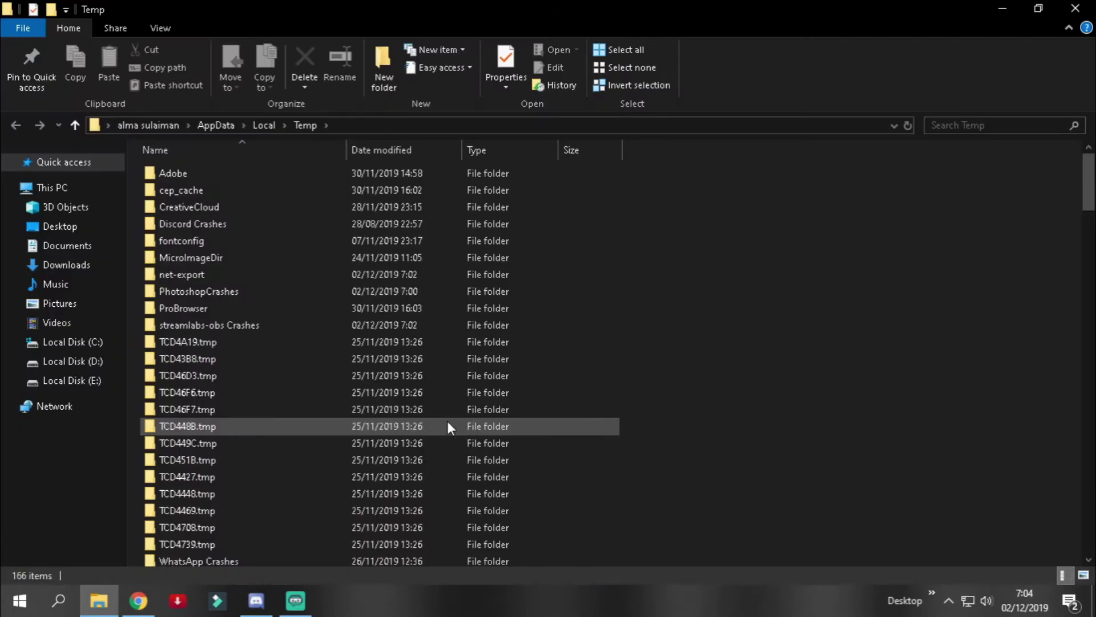
# Recycle all user Temp files, skipping every in-use item, and close File Explorer.
pyautogui.moveTo(666, 167); pyautogui.dragTo(140, 568)
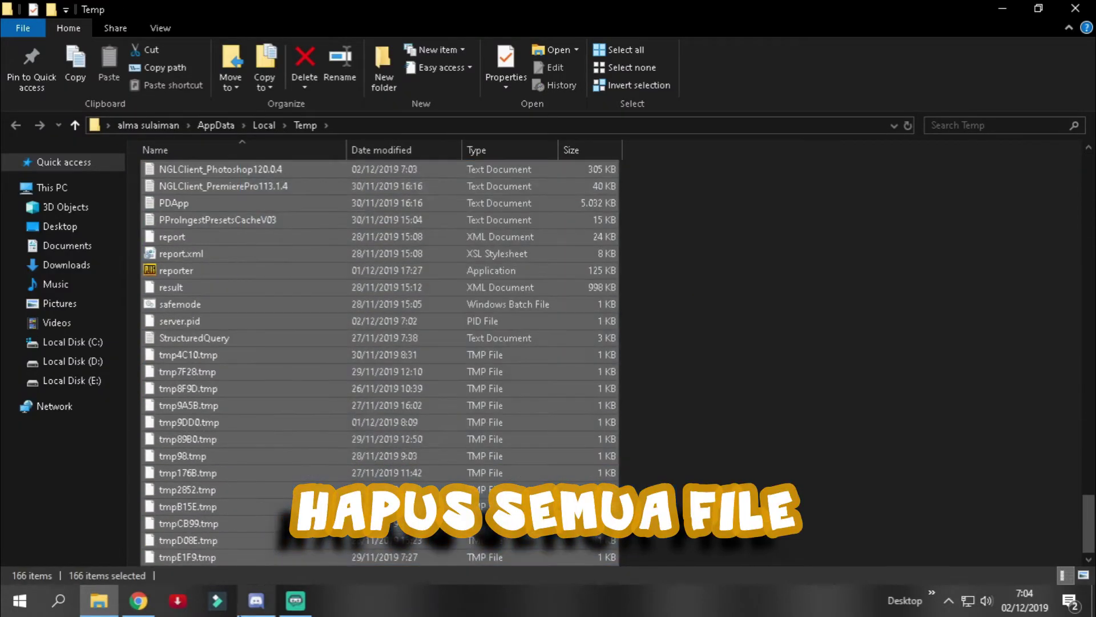
pyautogui.rightClick(542, 187)
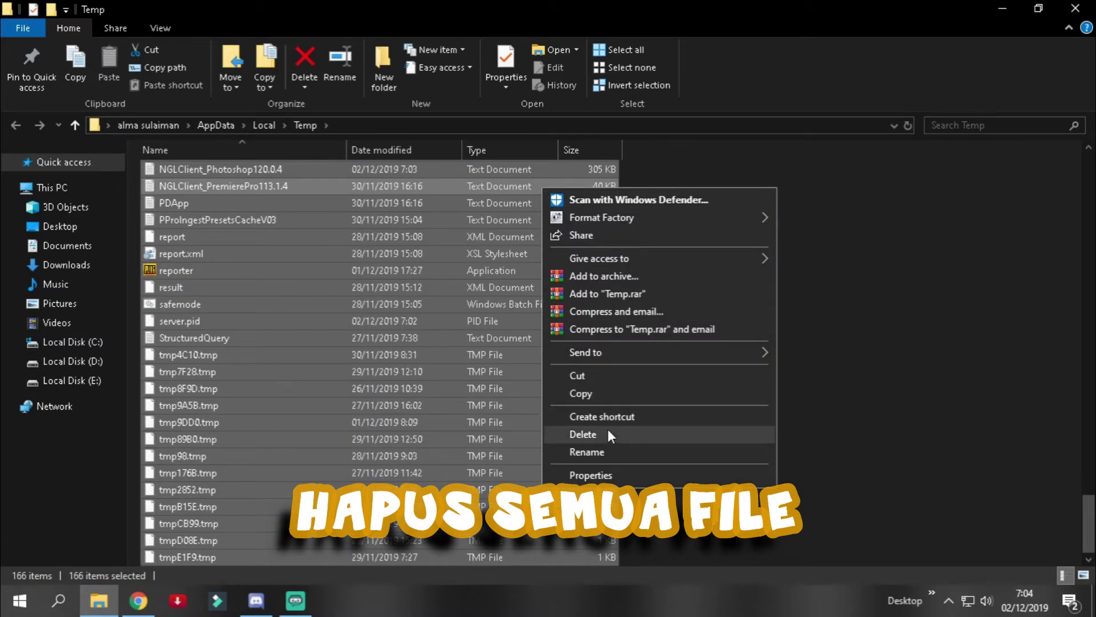
pyautogui.click(608, 435)
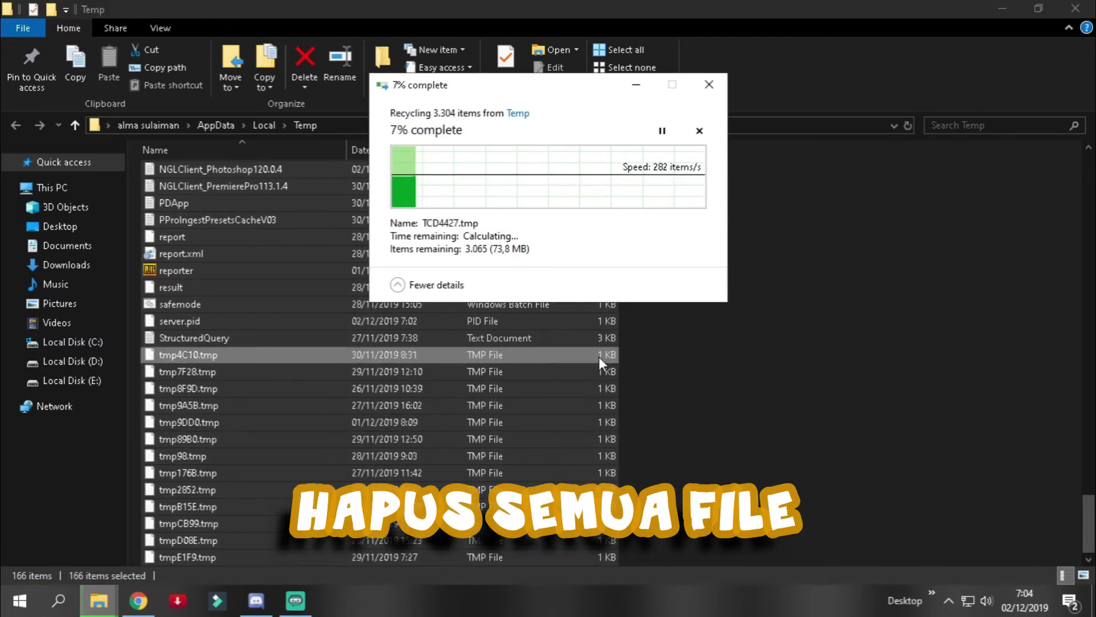
pyautogui.moveTo(581, 85); pyautogui.dragTo(608, 246)
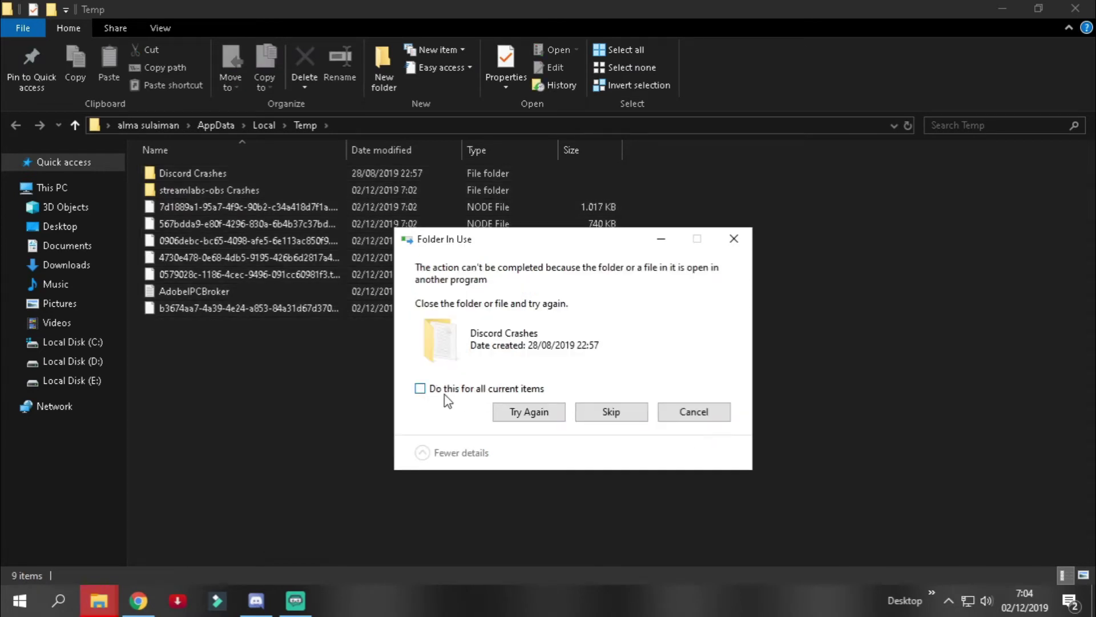
pyautogui.click(445, 393)
pyautogui.click(622, 414)
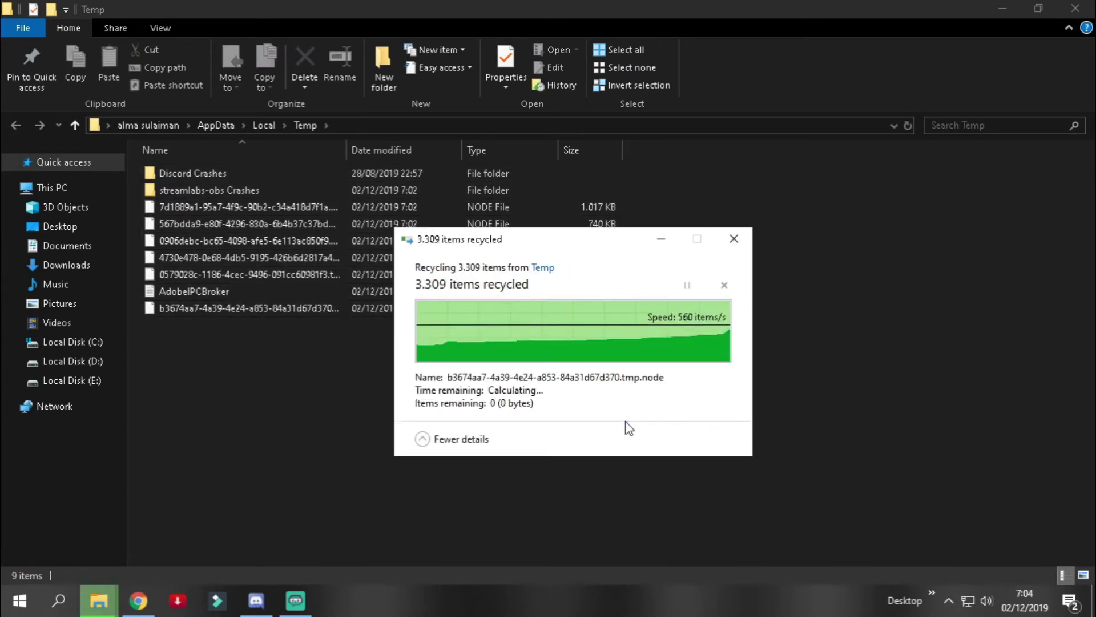
pyautogui.click(1075, 8)
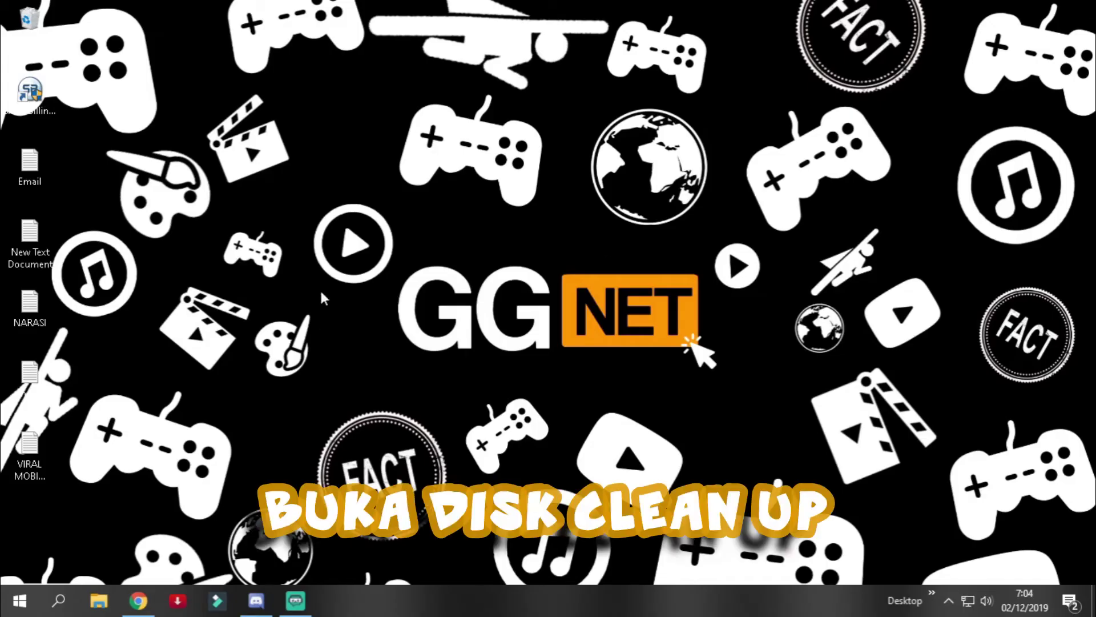
# Launch Disk Cleanup from search and scan drive C:.
pyautogui.click(58, 599)
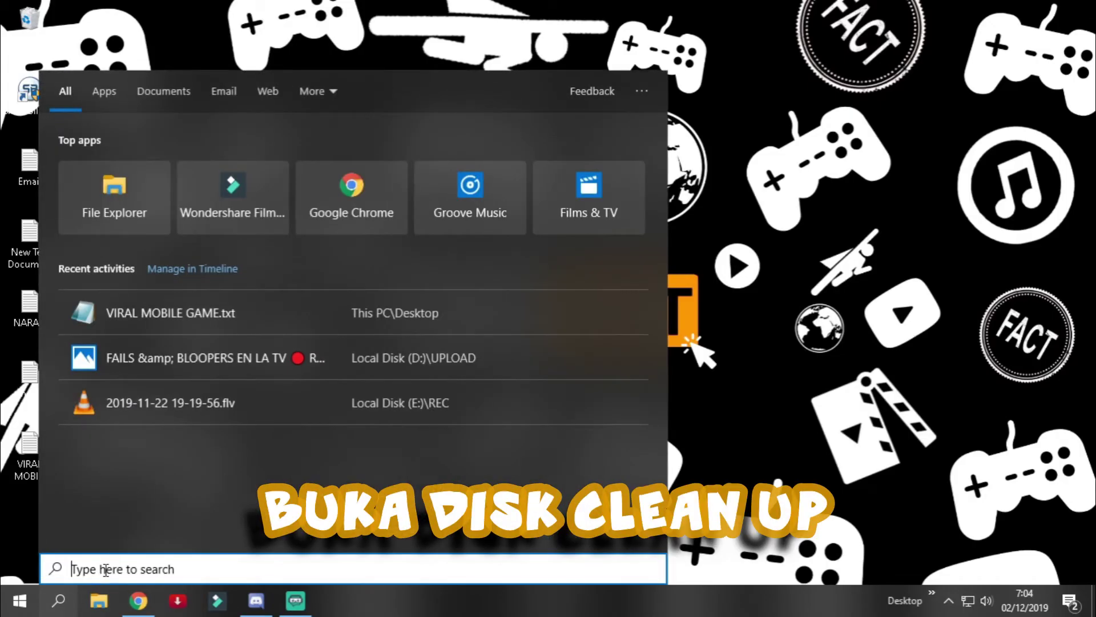
pyautogui.write('disk')
pyautogui.click(157, 168)
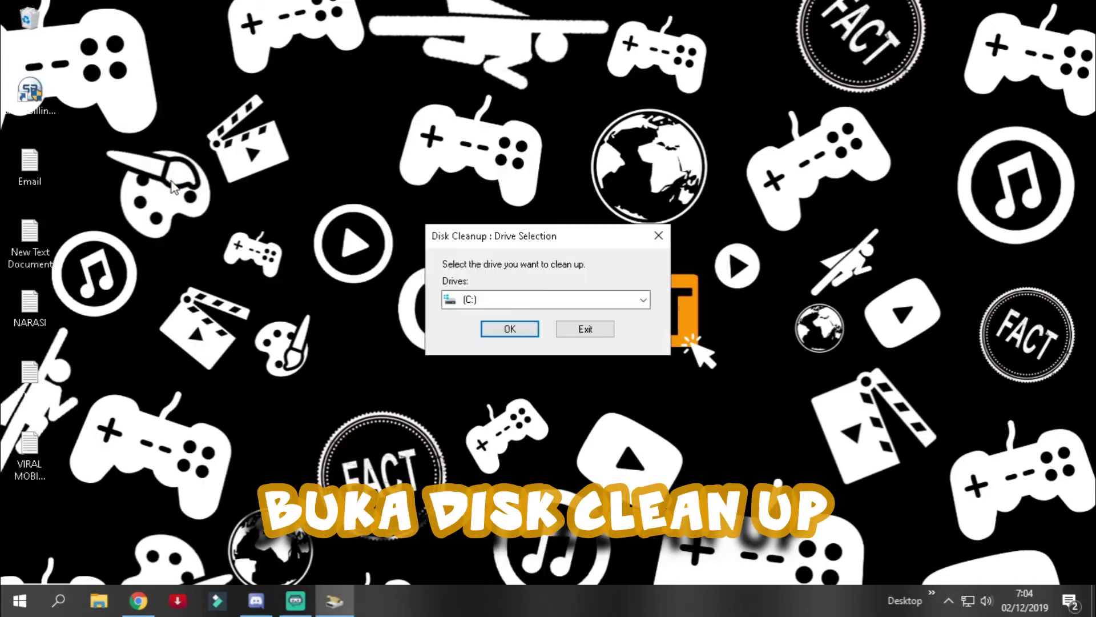
pyautogui.click(522, 300)
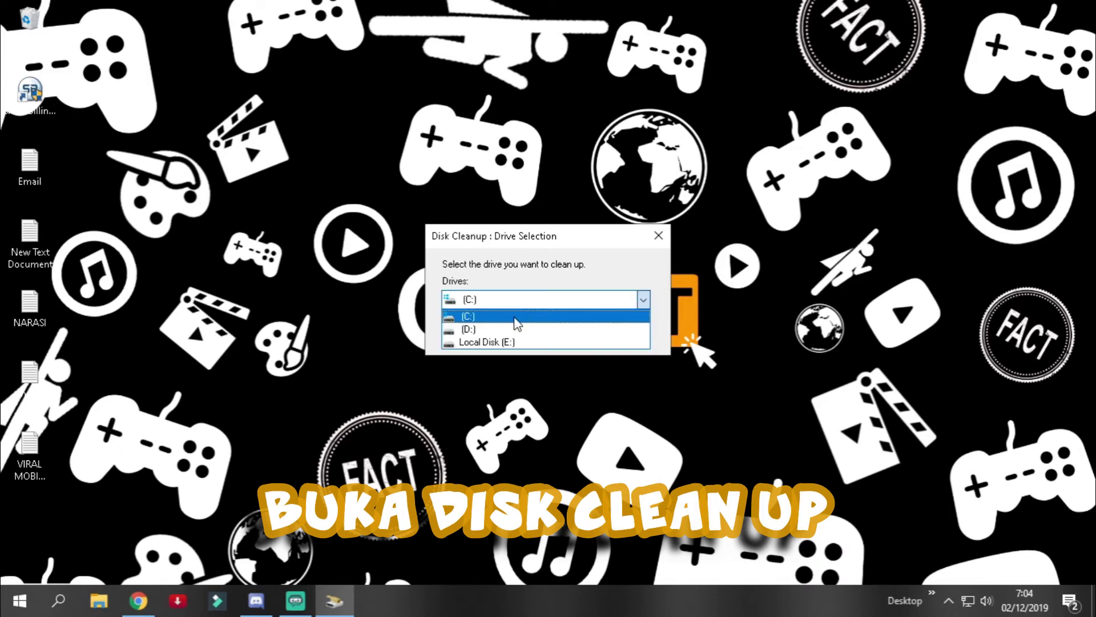
pyautogui.click(517, 317)
pyautogui.click(510, 330)
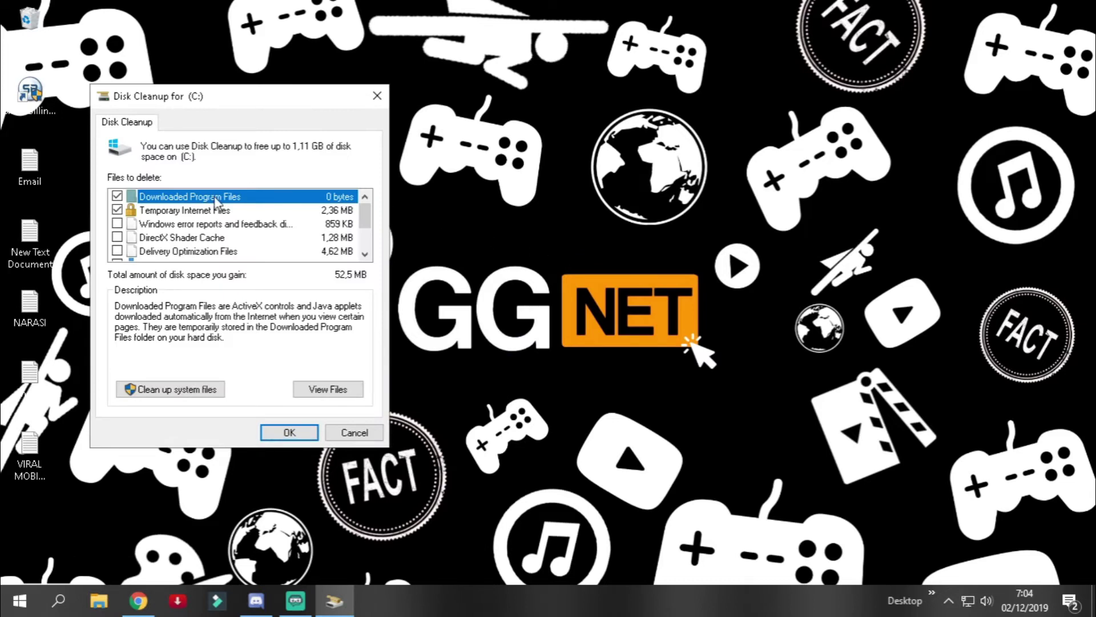
# Include error reports, cache files and Recycle Bin, then confirm deleting the files.
pyautogui.moveTo(266, 99); pyautogui.dragTo(569, 123)
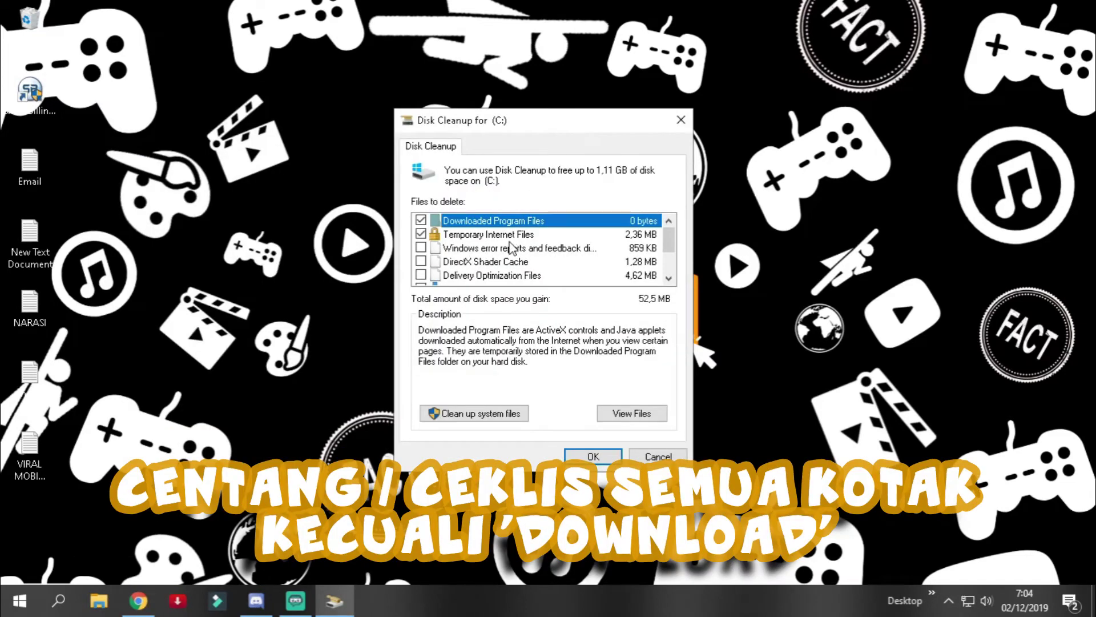
pyautogui.click(421, 247)
pyautogui.click(421, 275)
pyautogui.scroll(-1, 422, 274)
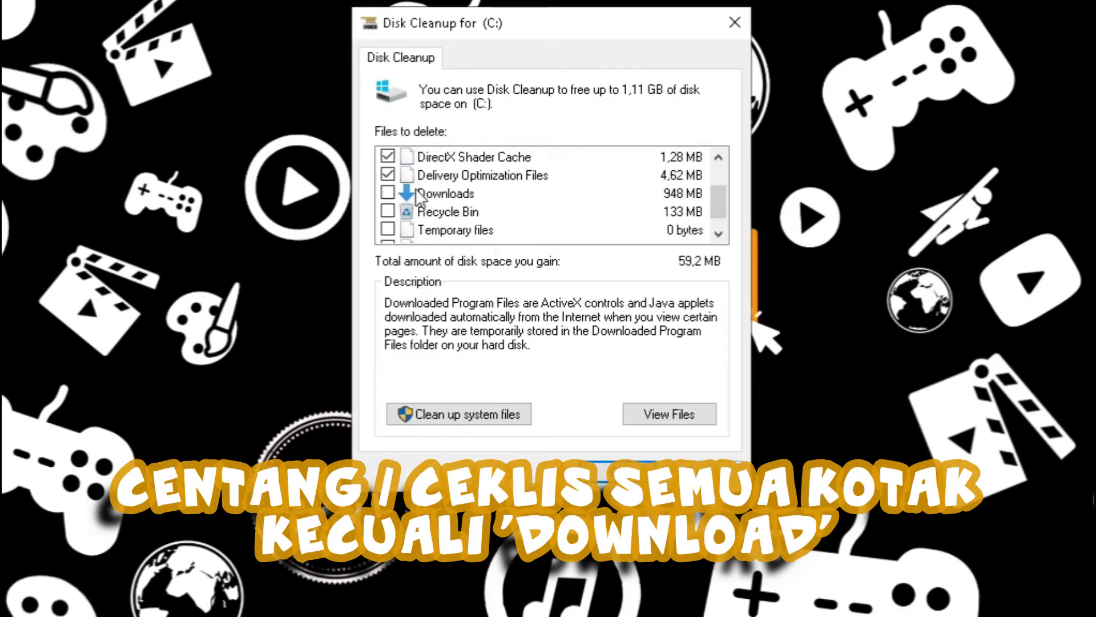
pyautogui.click(388, 212)
pyautogui.scroll(-1, 438, 224)
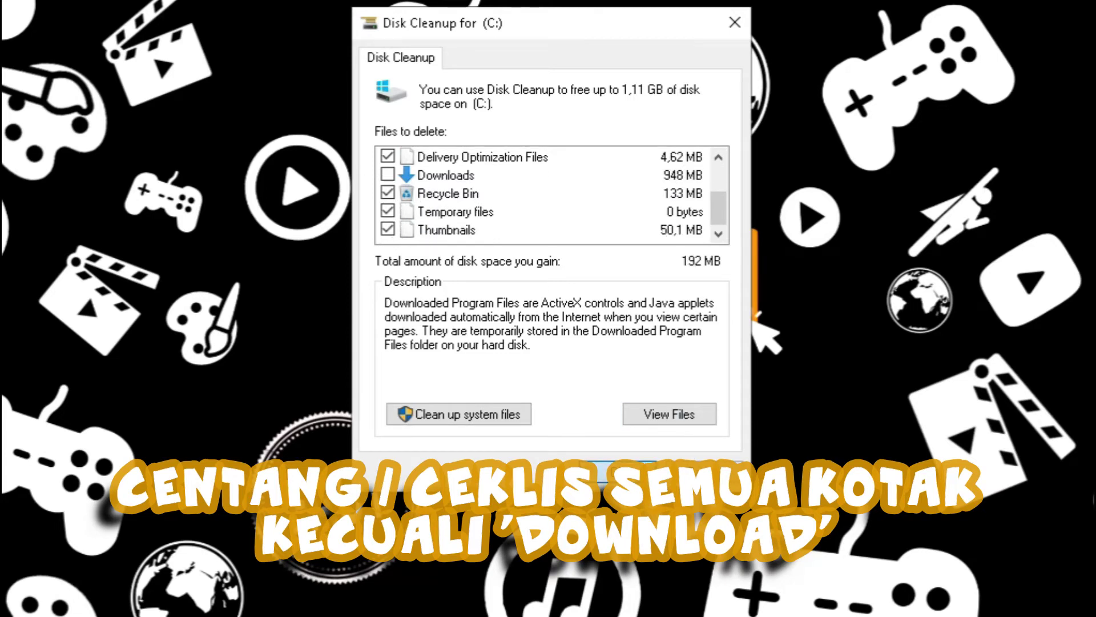
pyautogui.click(599, 471)
pyautogui.press('Return')
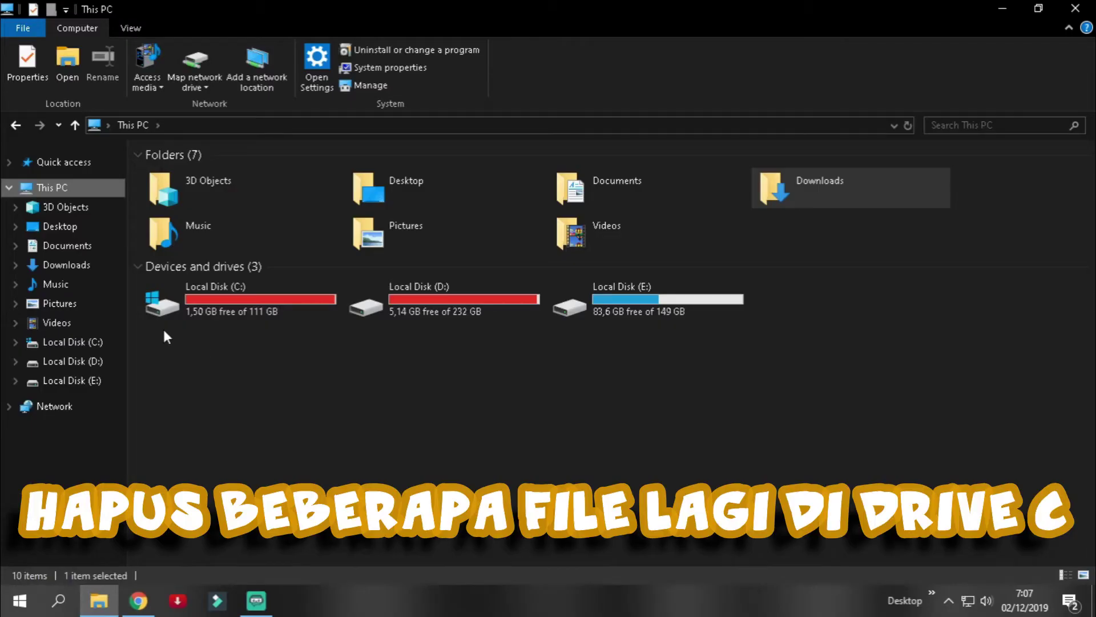
# Select Local Disk (C:) in This PC to review its free space.
pyautogui.click(293, 299)
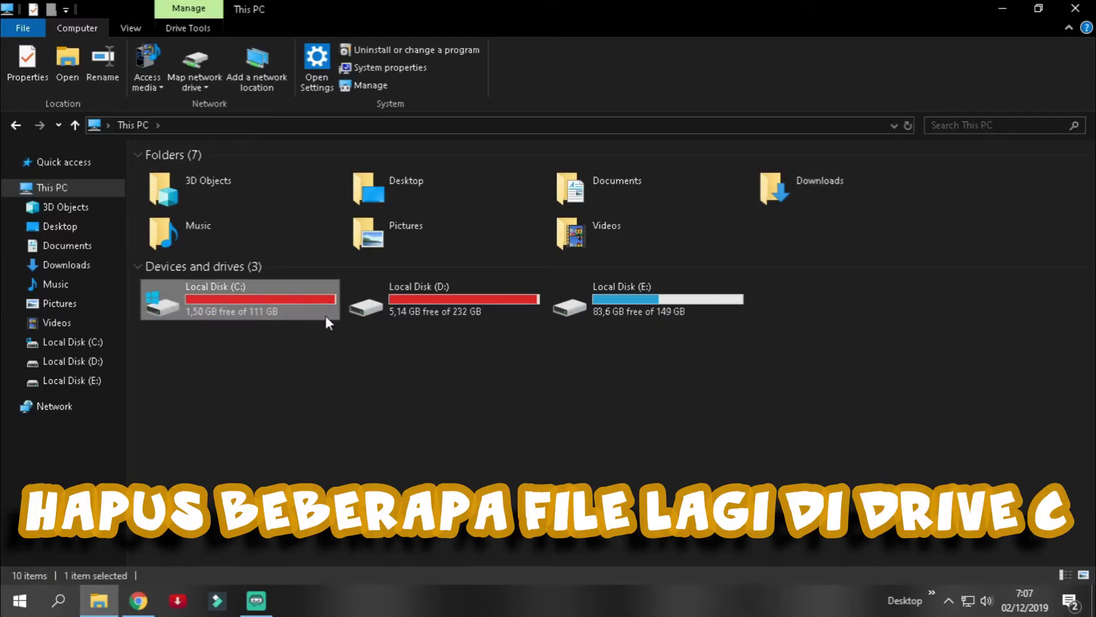
pyautogui.click(334, 346)
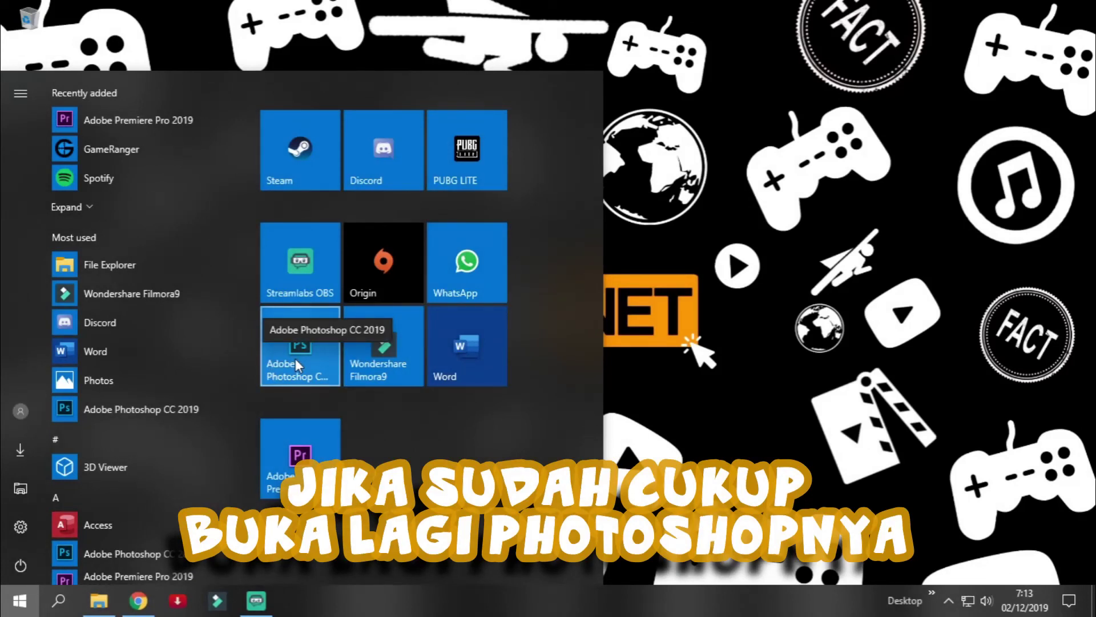
# Launch Adobe Photoshop CC 2019 to its home screen and open the Edit menu.
pyautogui.click(295, 358)
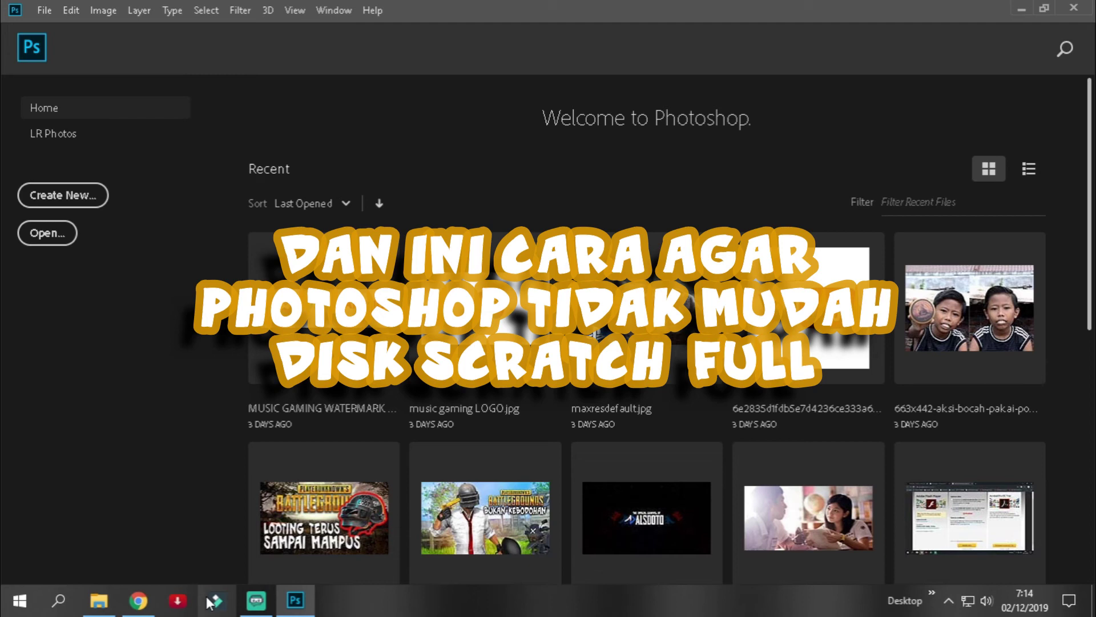
pyautogui.click(64, 12)
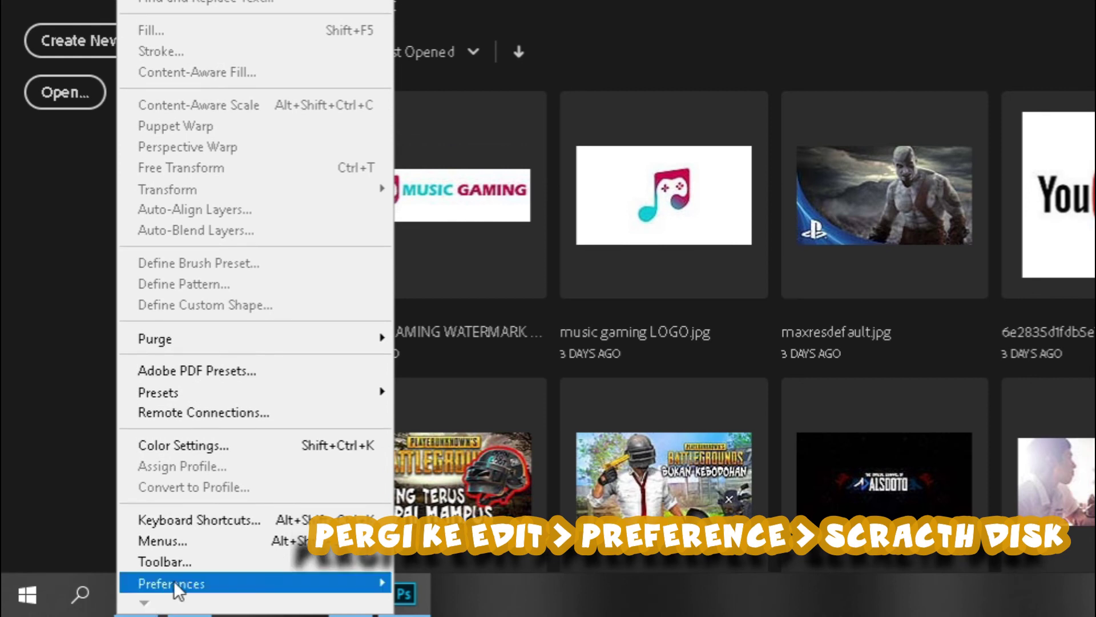
pyautogui.moveTo(171, 582)
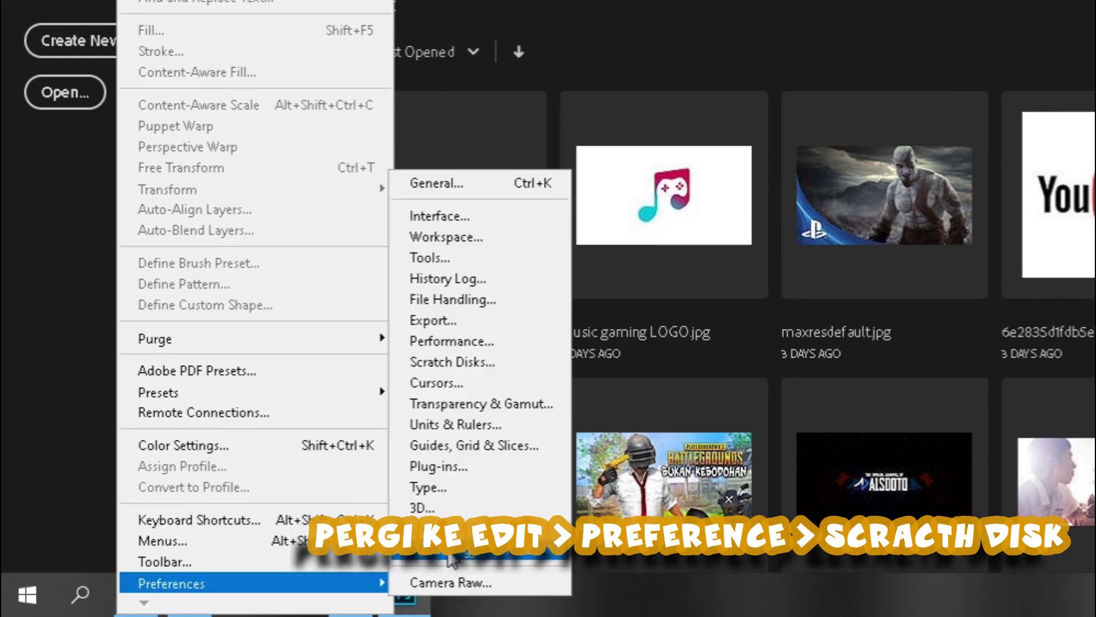
# In Scratch Disks preferences, tick D:\ and E:\ as active alongside C:, then click OK.
pyautogui.click(523, 362)
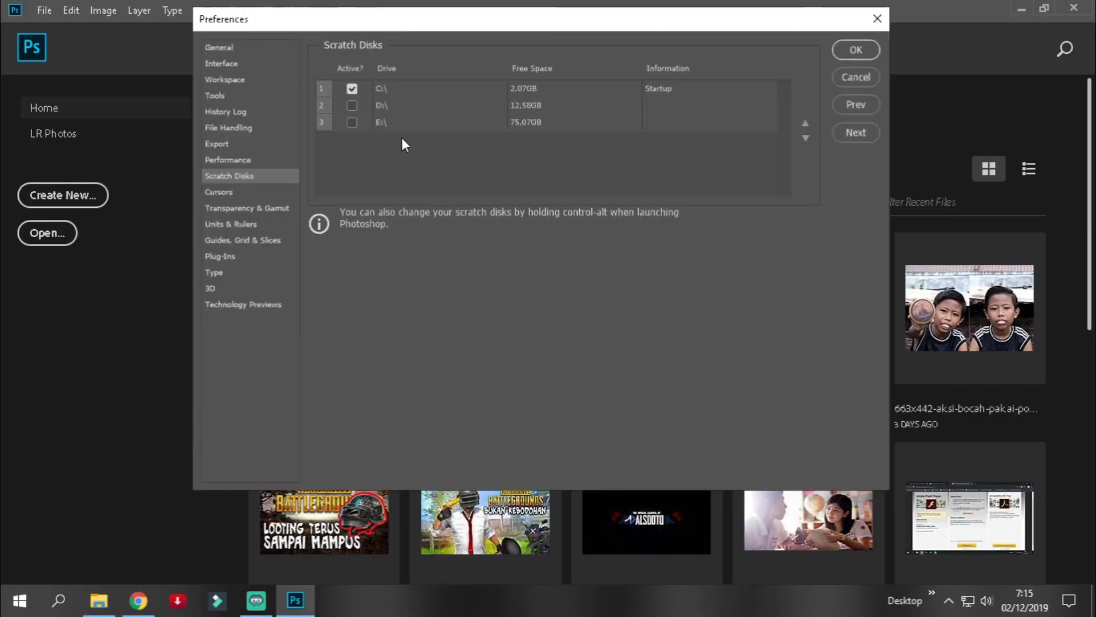
pyautogui.click(352, 105)
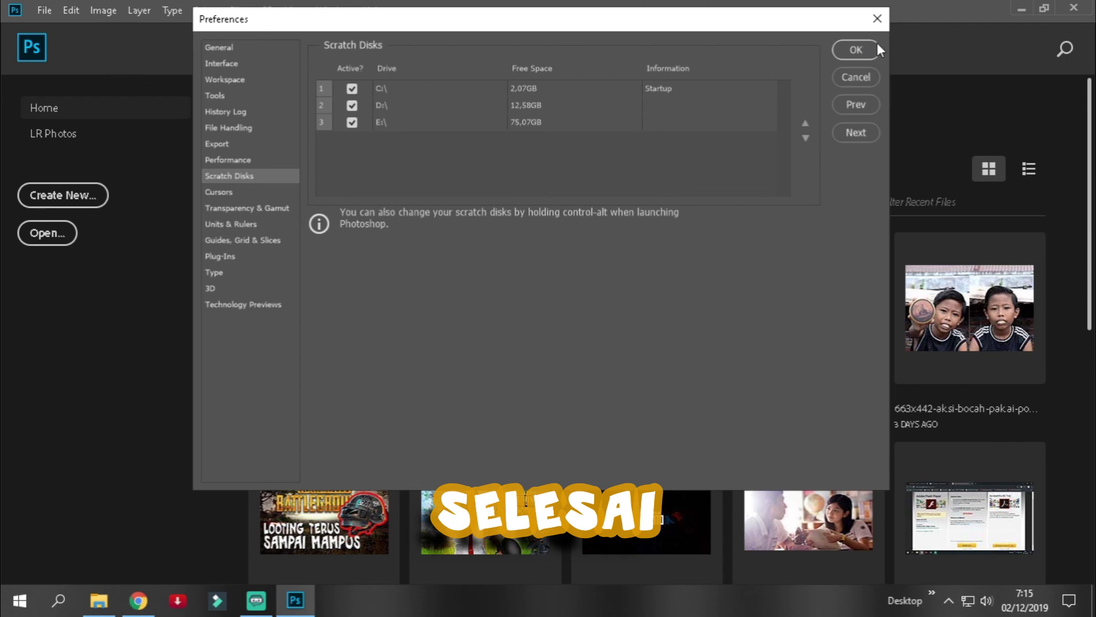
pyautogui.click(857, 50)
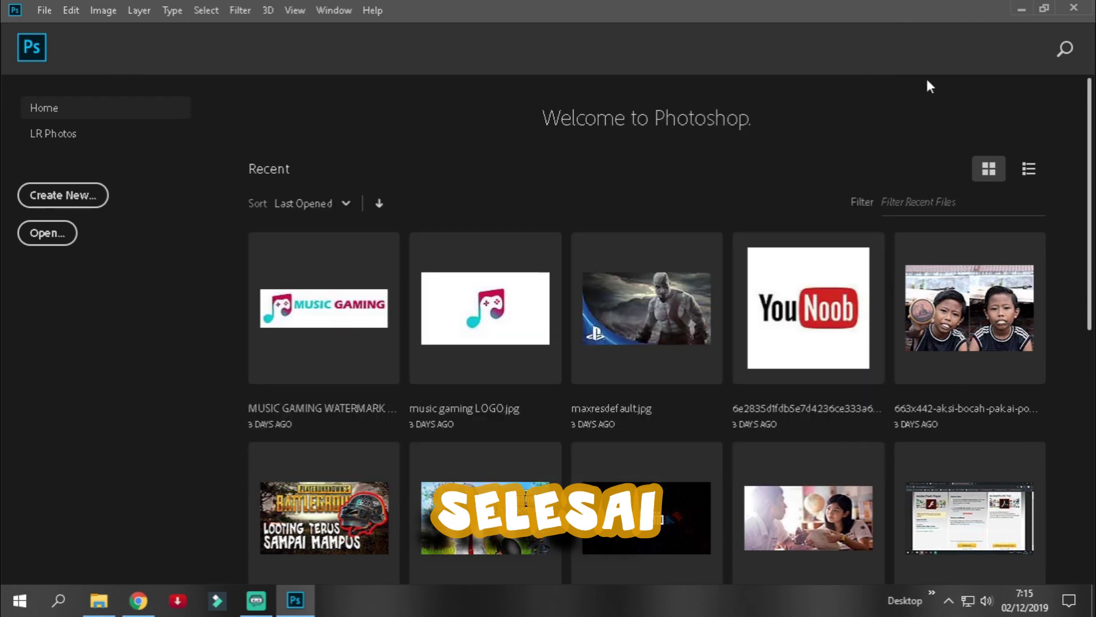